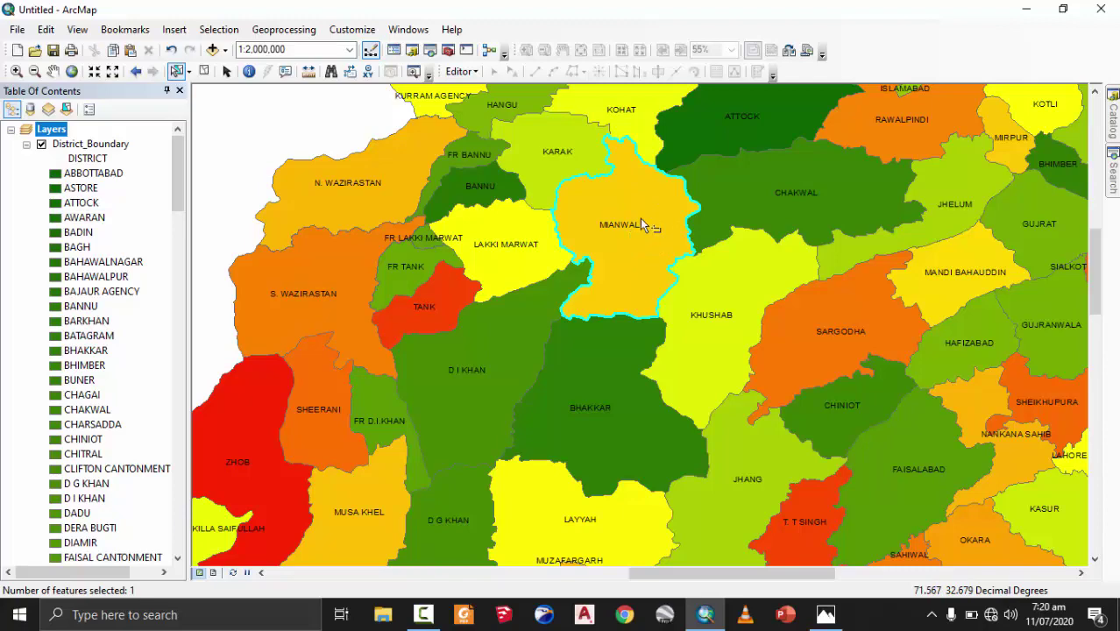
Zoom out, select Jhelum, Karak, Tank, Bhakkar, Layyah and FR D.I. Khan in turn, then reselect only Mianwali.
scroll(550, 220, up, 2)
scroll(553, 226, up, 2)
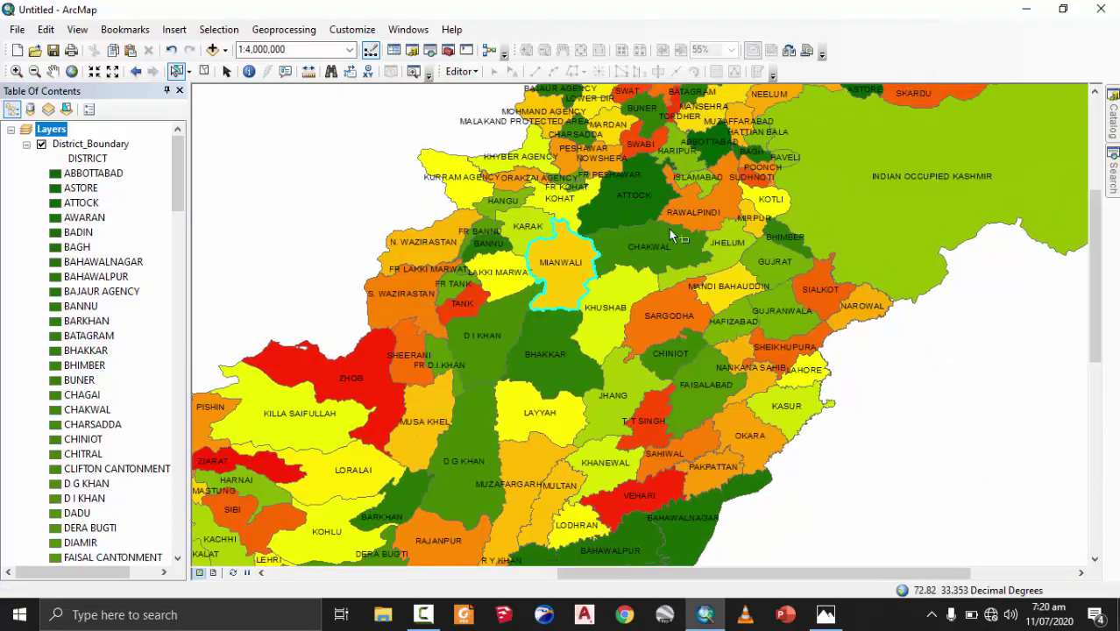
click(732, 248)
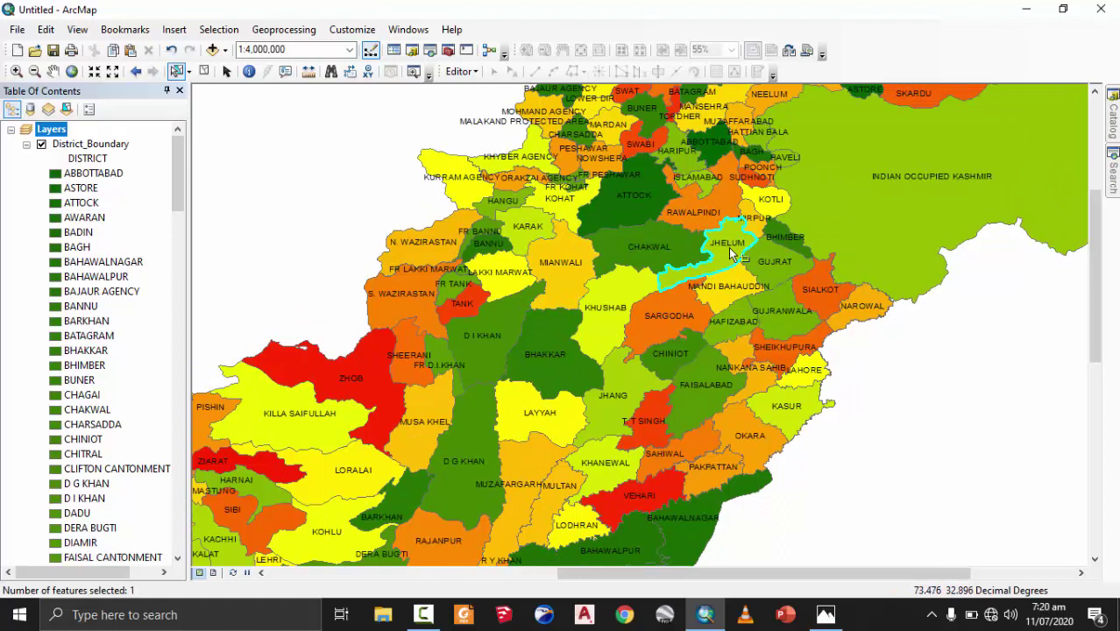
click(512, 232)
click(484, 301)
click(570, 364)
click(565, 438)
click(459, 390)
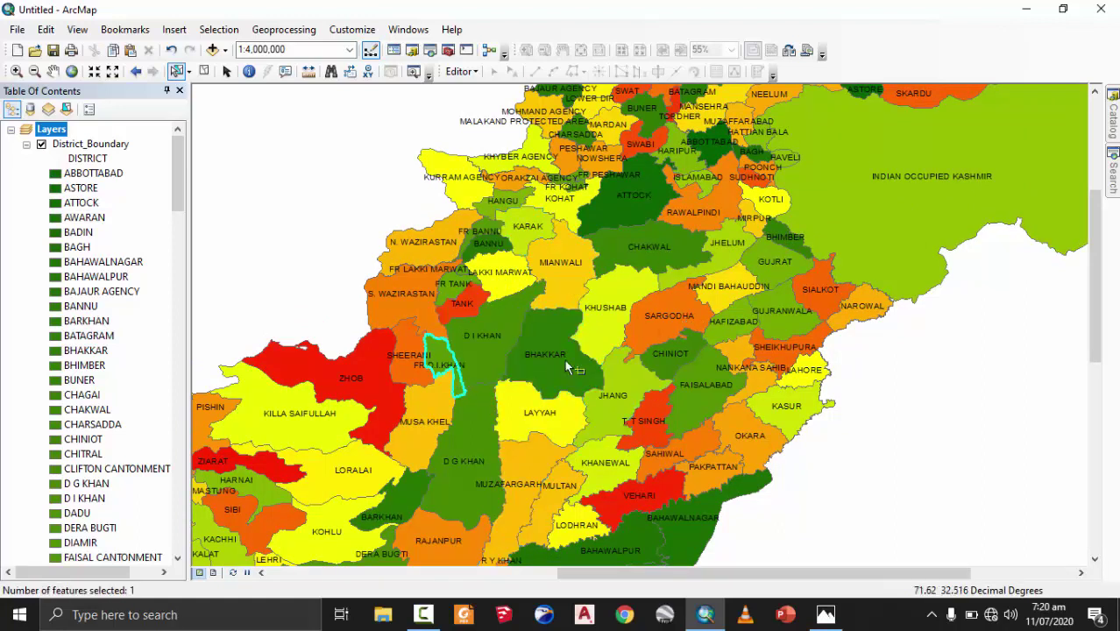
click(567, 262)
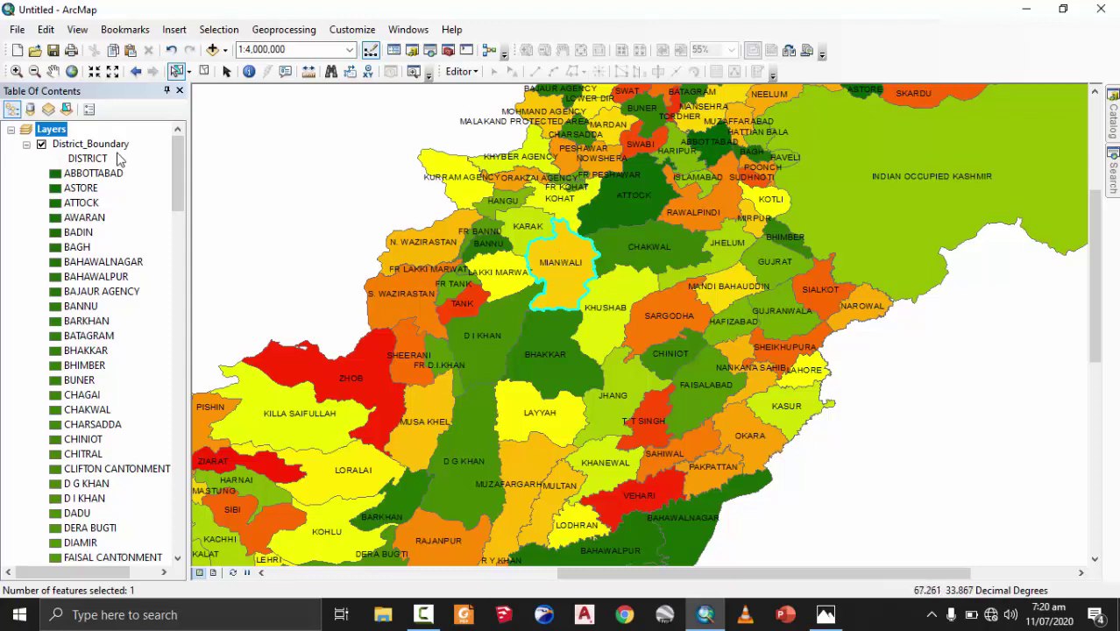
Open the Export Data dialog for the District_Boundary layer from its Data menu.
right_click(90, 146)
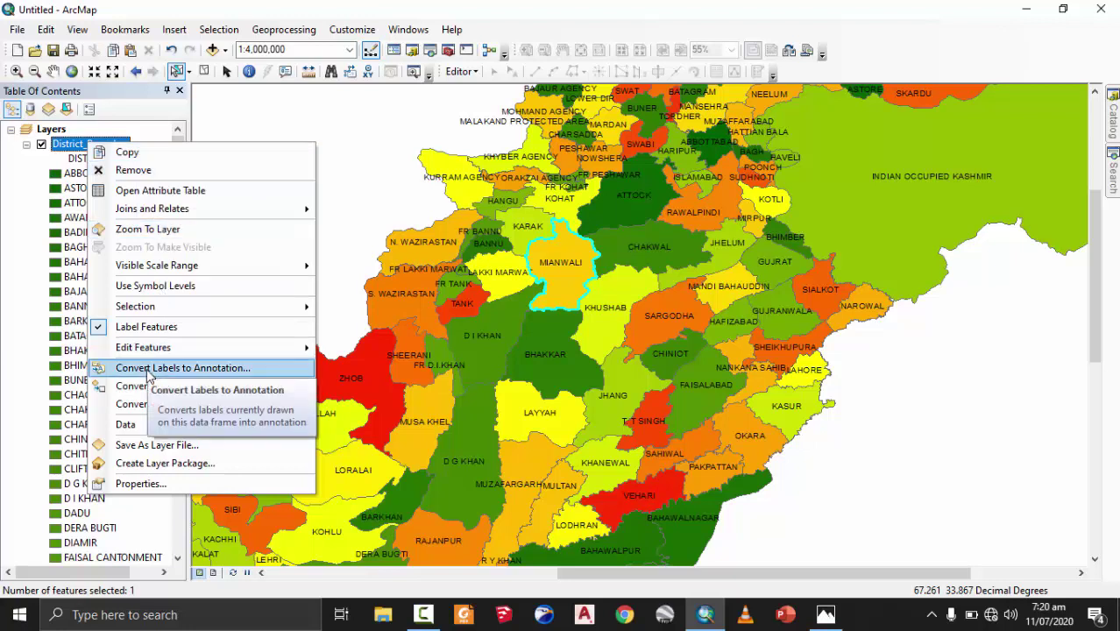
mouse_move(179, 425)
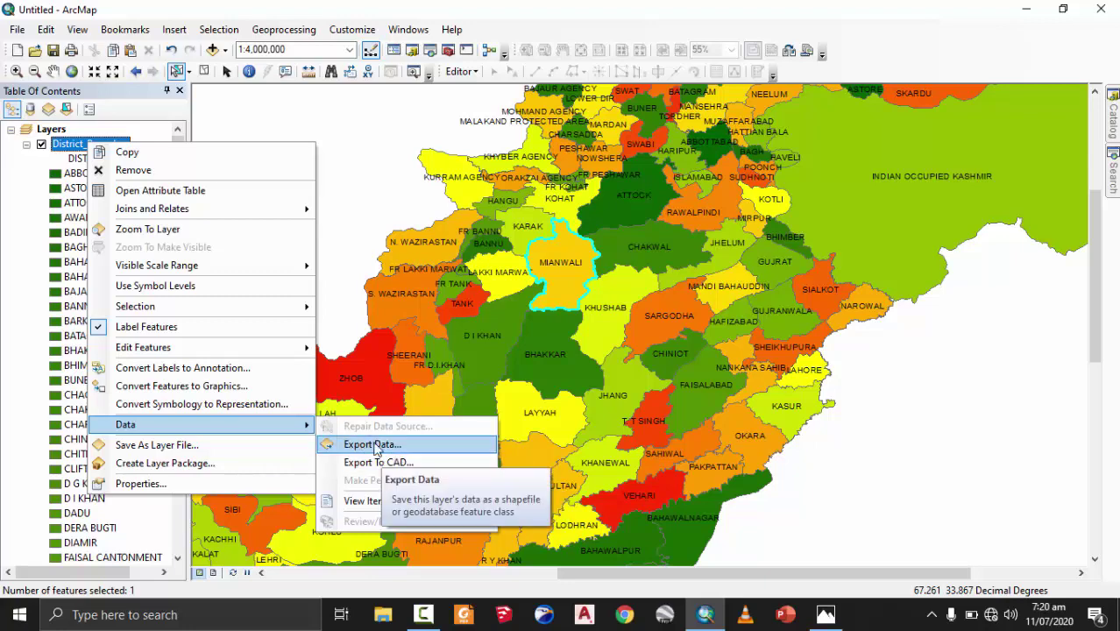
click(373, 445)
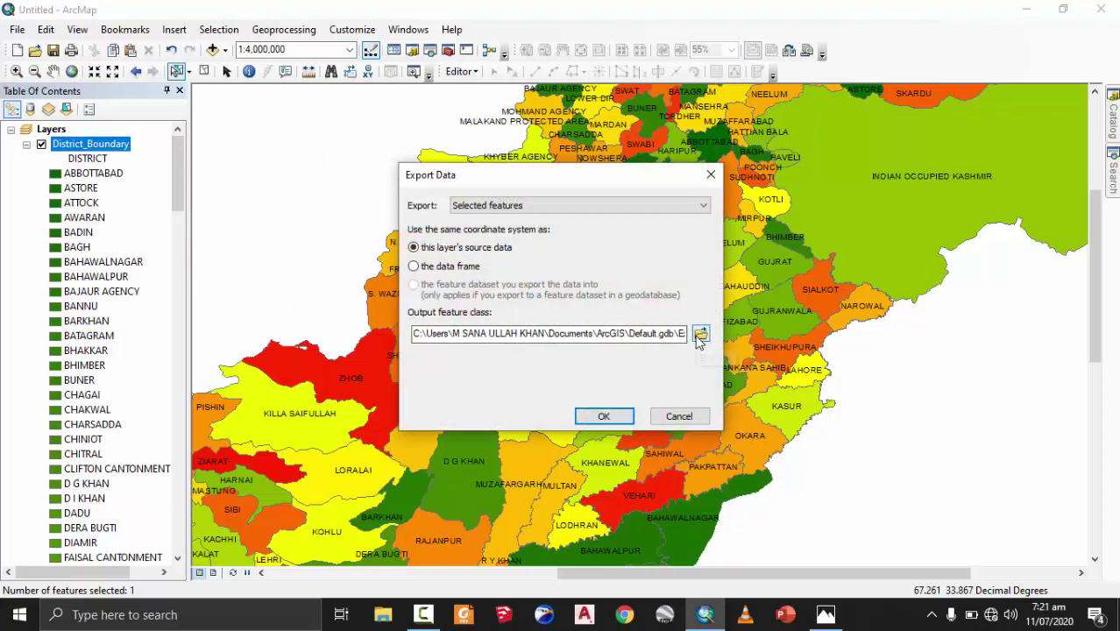
Create a folder named 'Shp Mianwali' in the drive F project folder and select it.
click(699, 340)
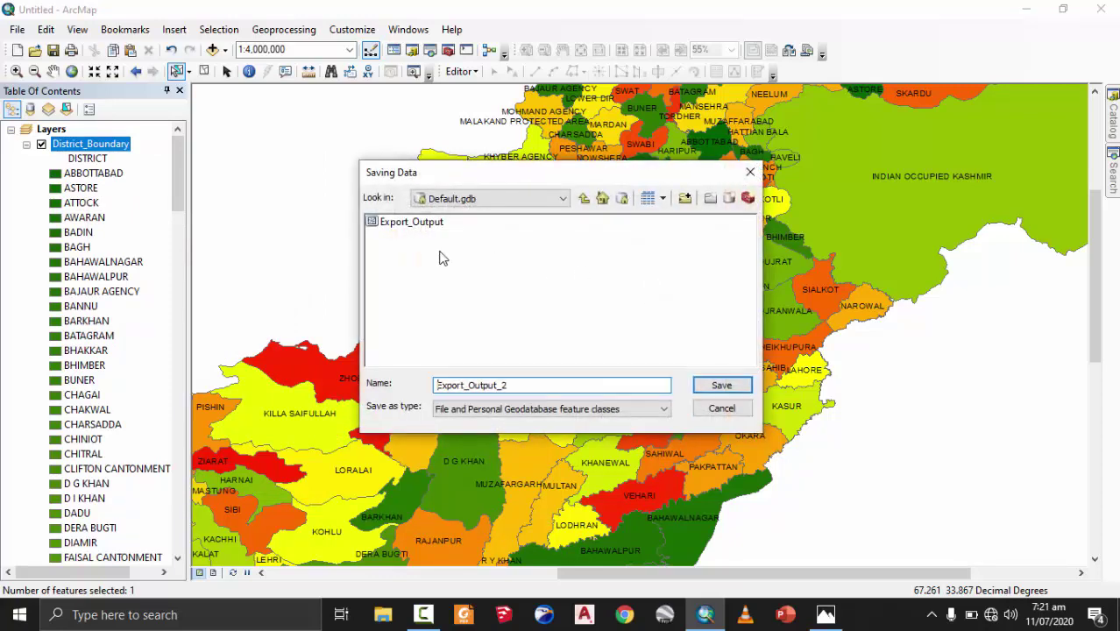
click(524, 199)
click(503, 268)
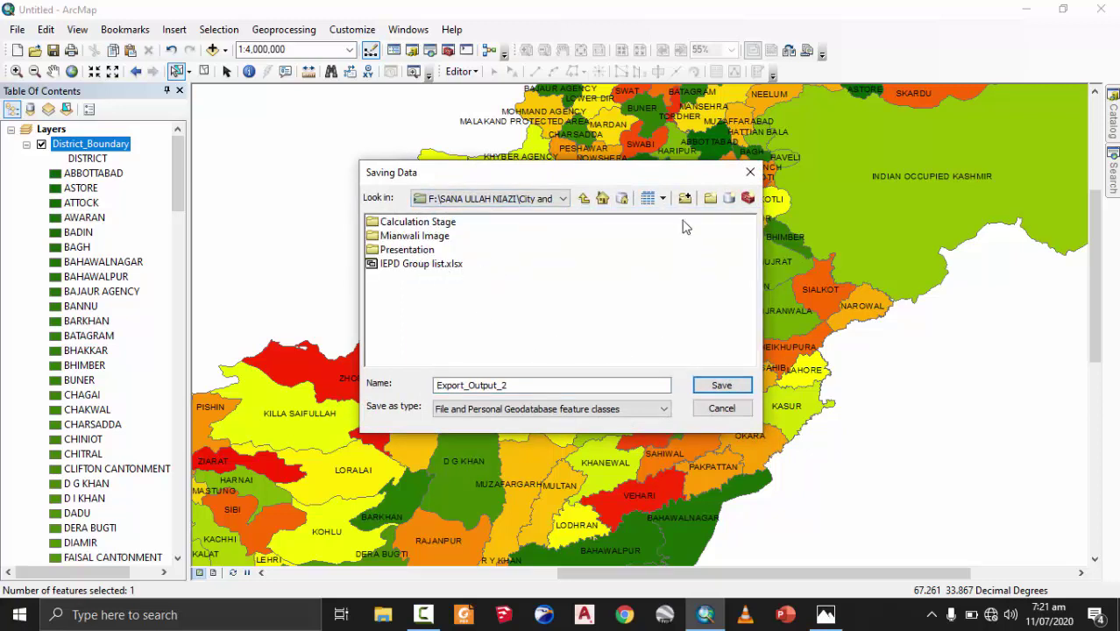
click(712, 200)
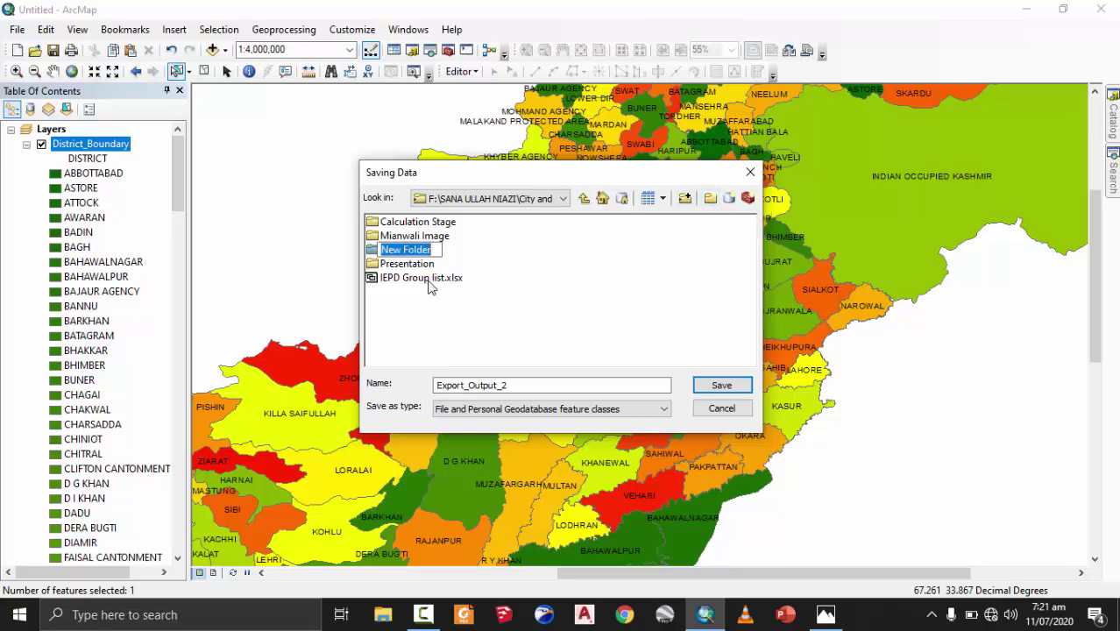
text(Shp)
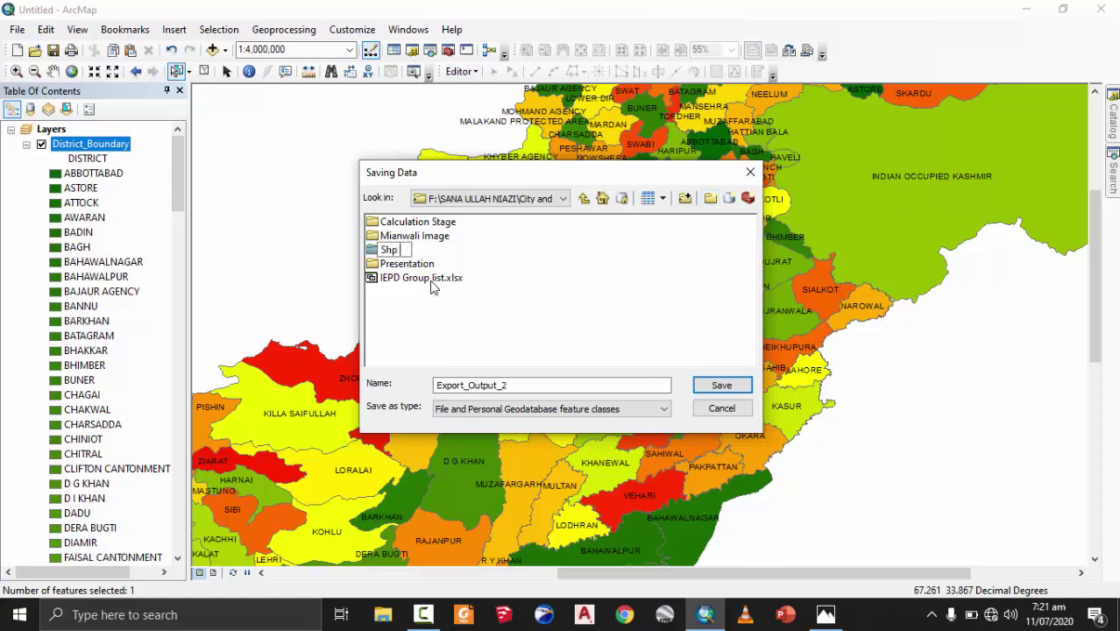
text( Mianw)
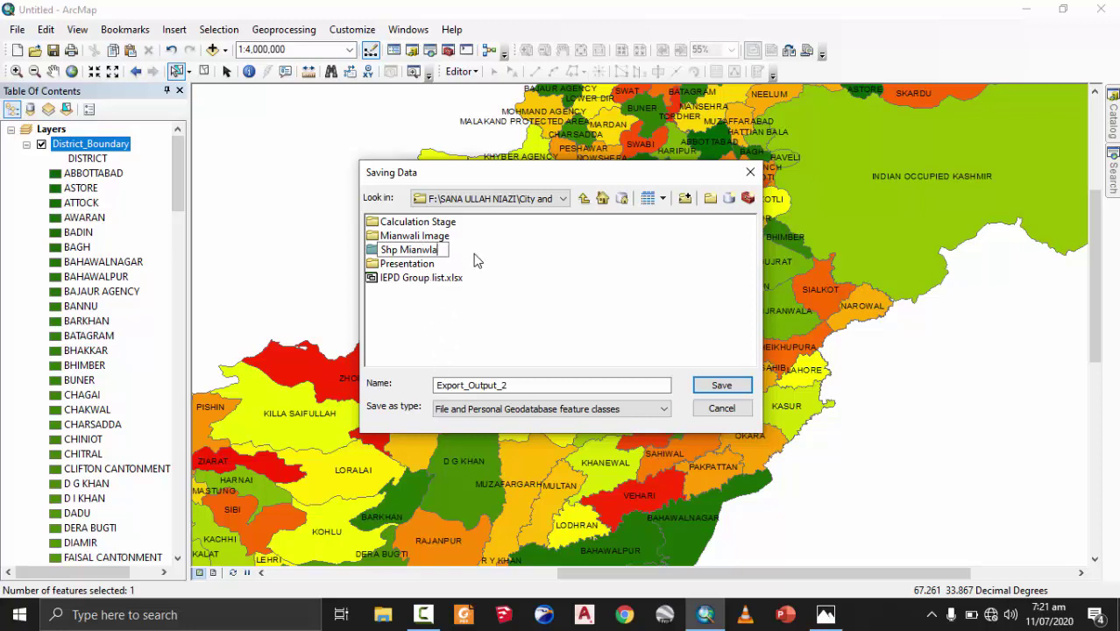
text(ali)
key(Return)
click(409, 253)
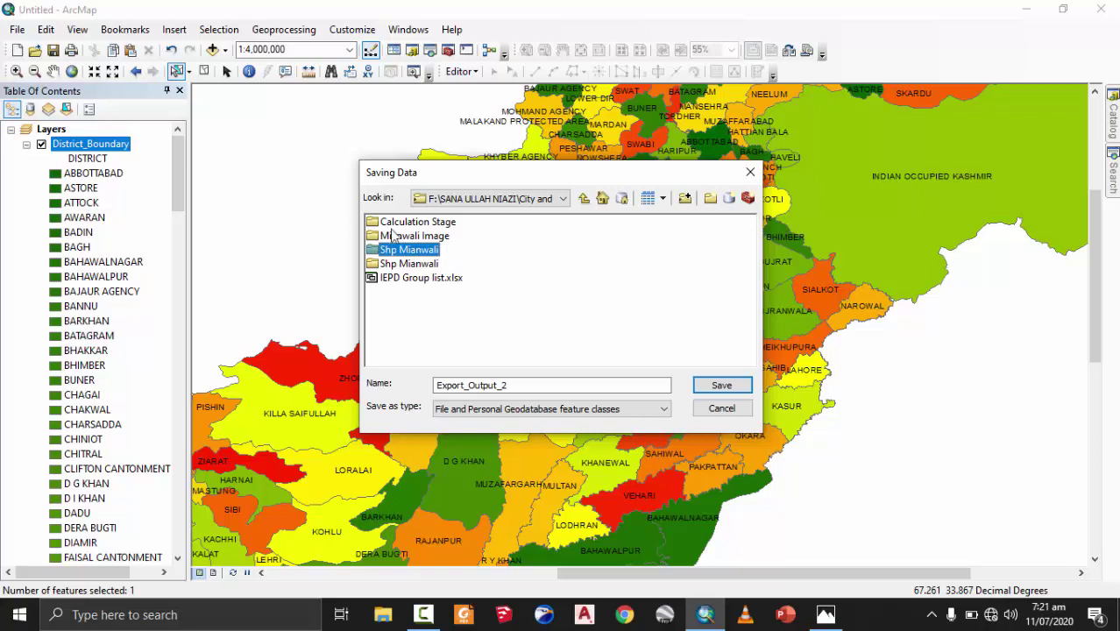
Rename the output to Mianwali and set the save type to Shapefile.
click(526, 384)
double_click(474, 383)
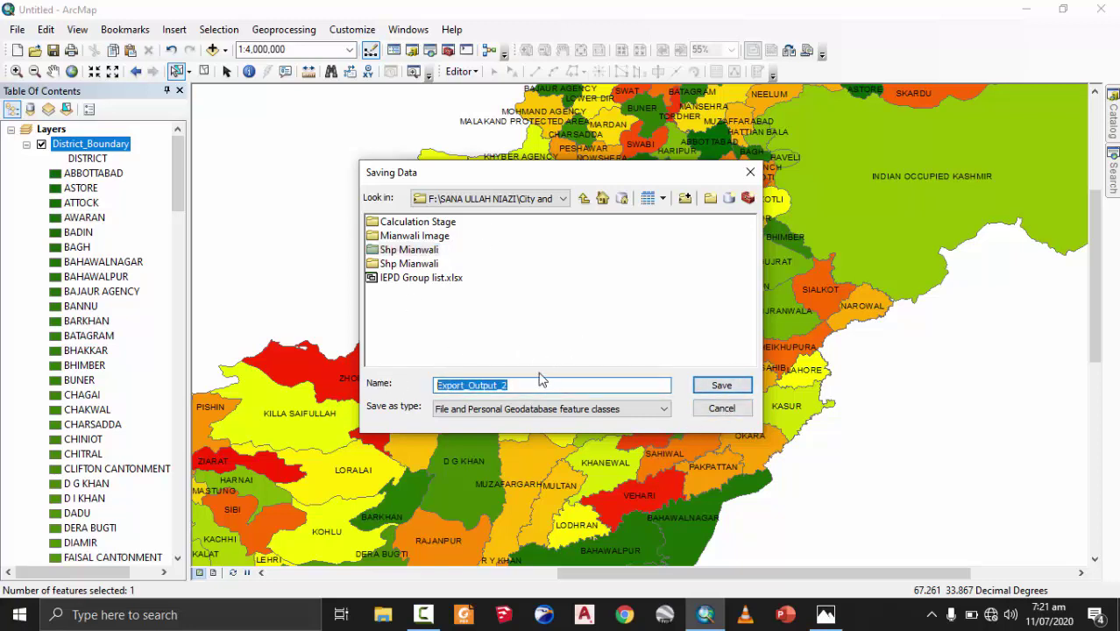
text(Mianm)
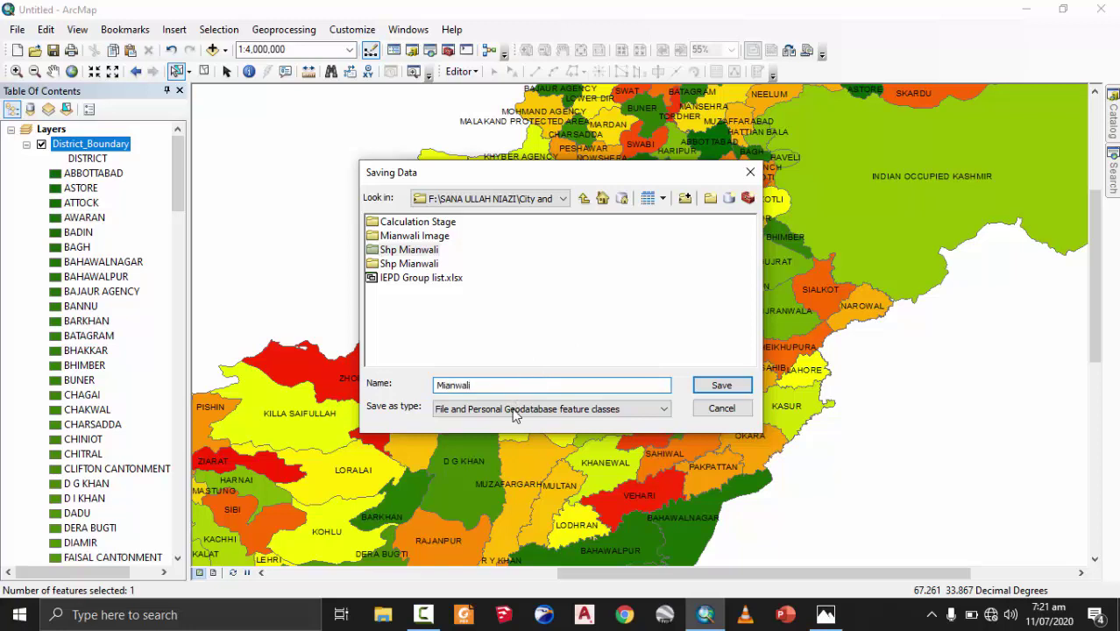
click(457, 410)
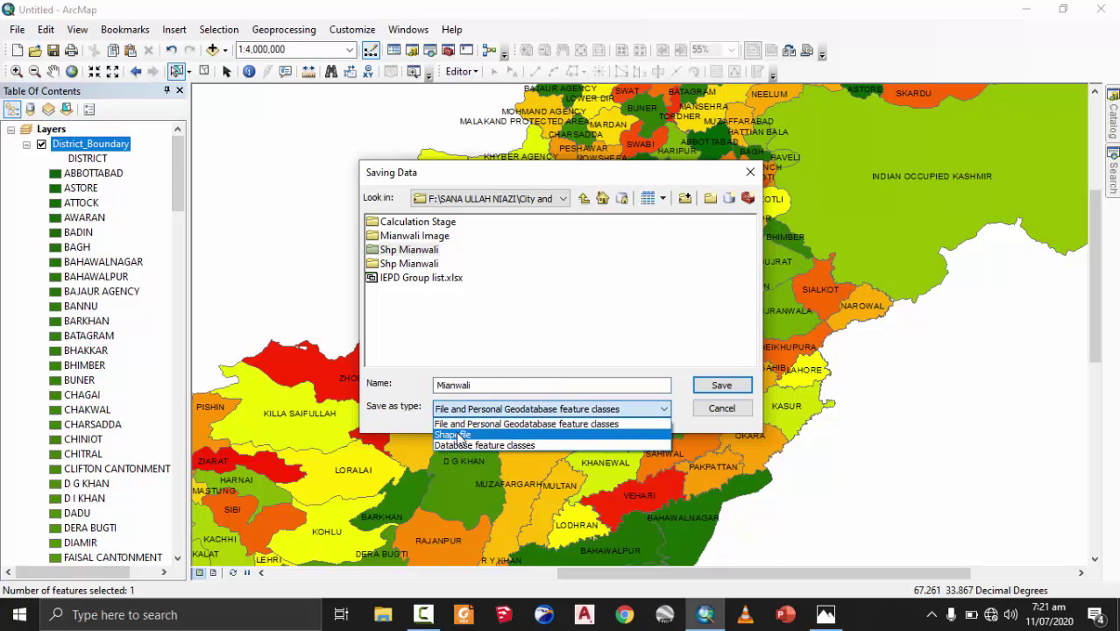
click(454, 435)
Save Mianwali.shp into the Shp Mianwali folder as the export output.
click(409, 264)
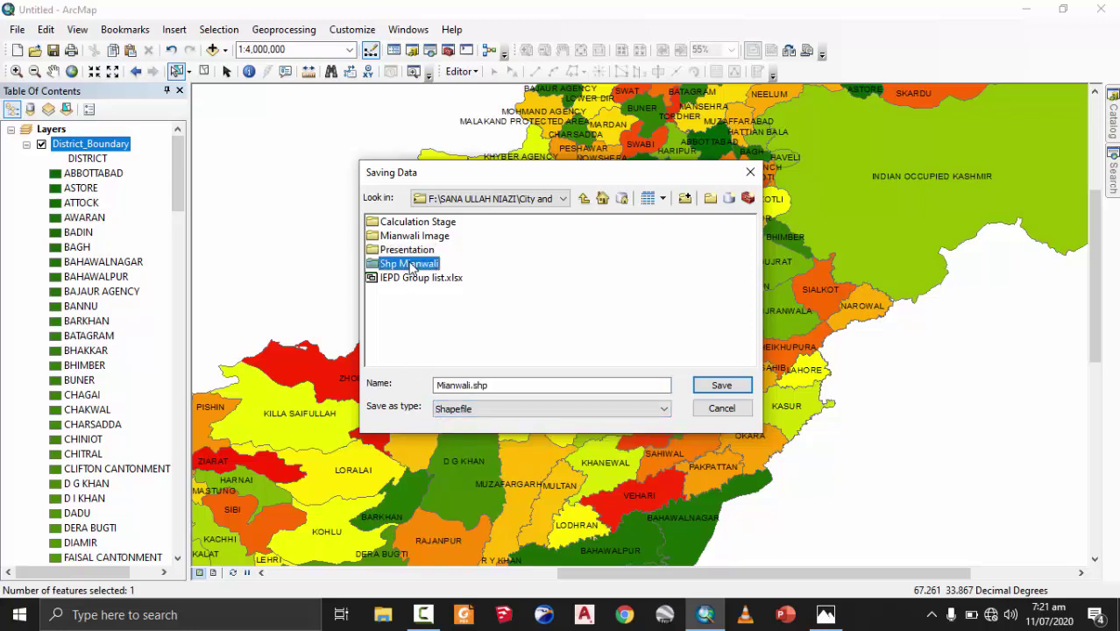
click(427, 265)
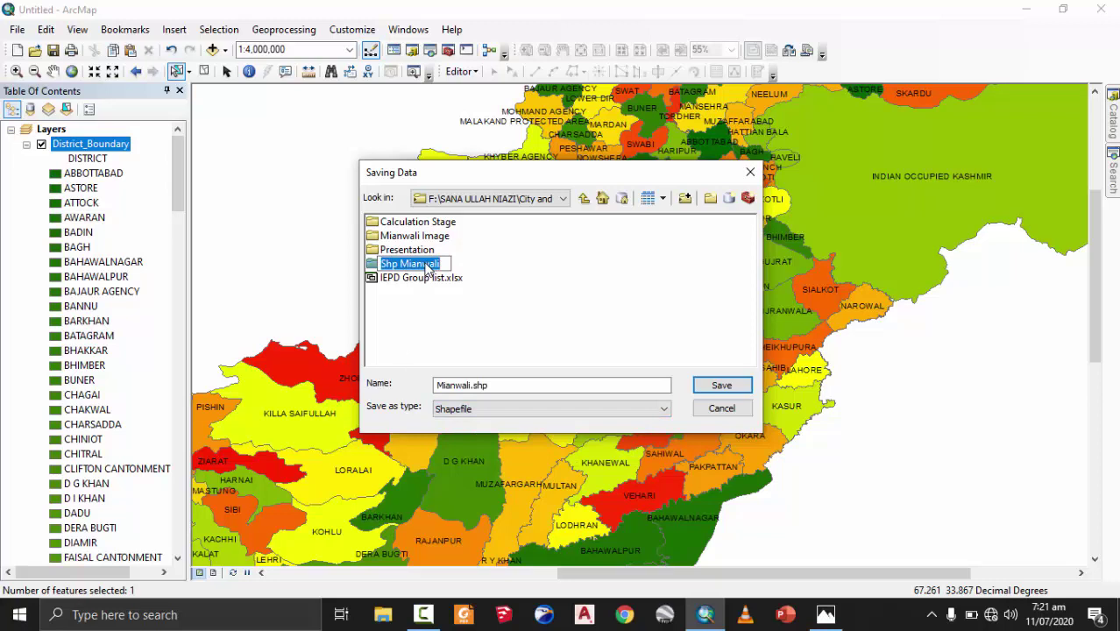
key(Escape)
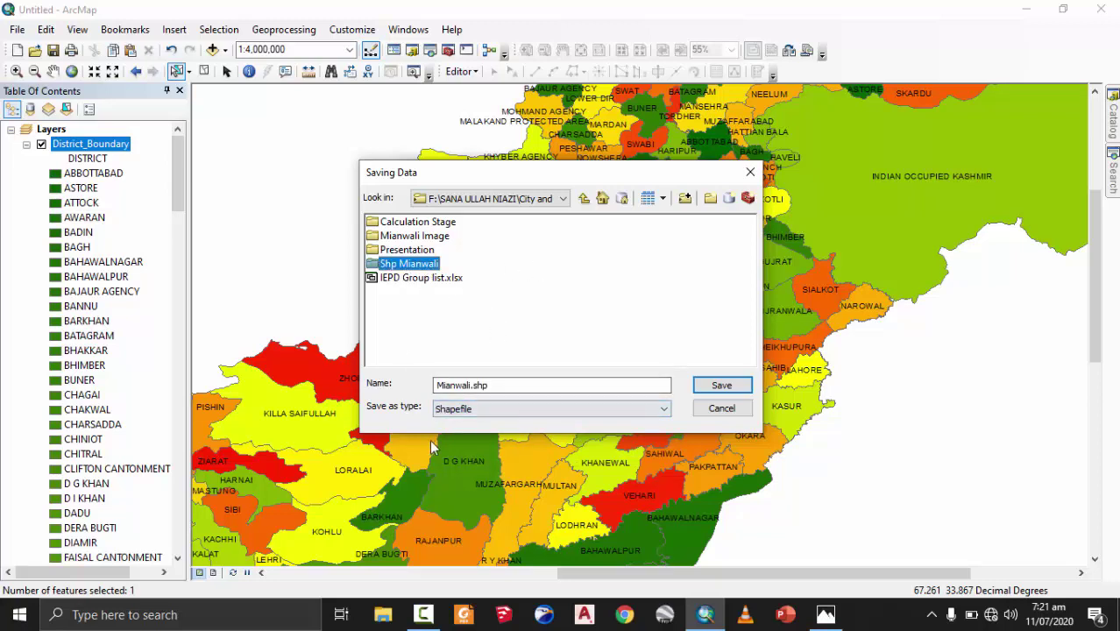
click(458, 408)
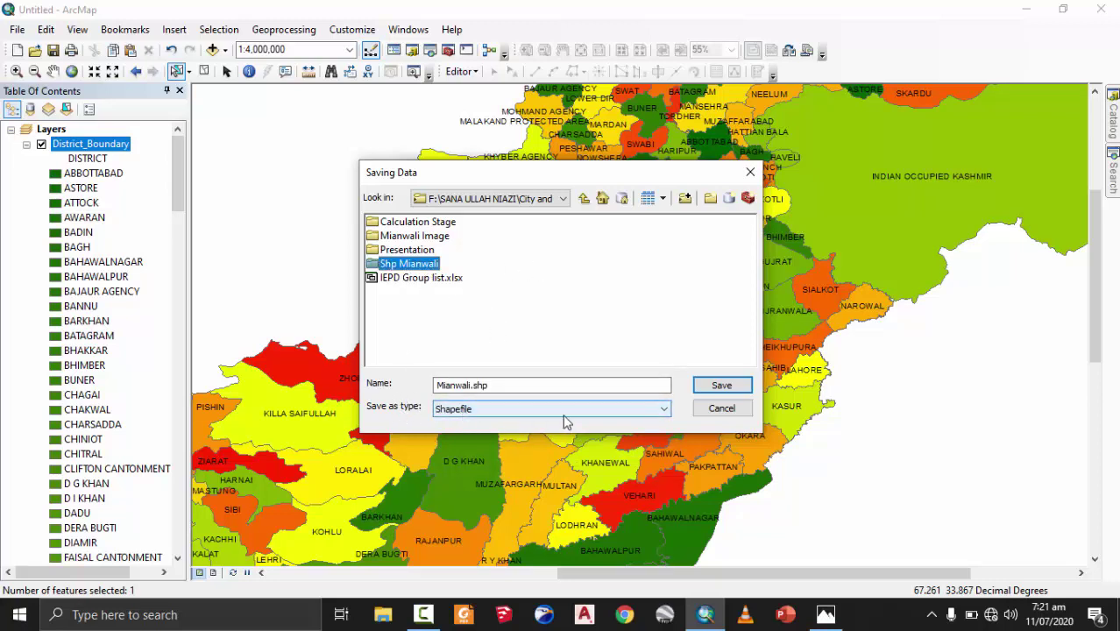
click(722, 387)
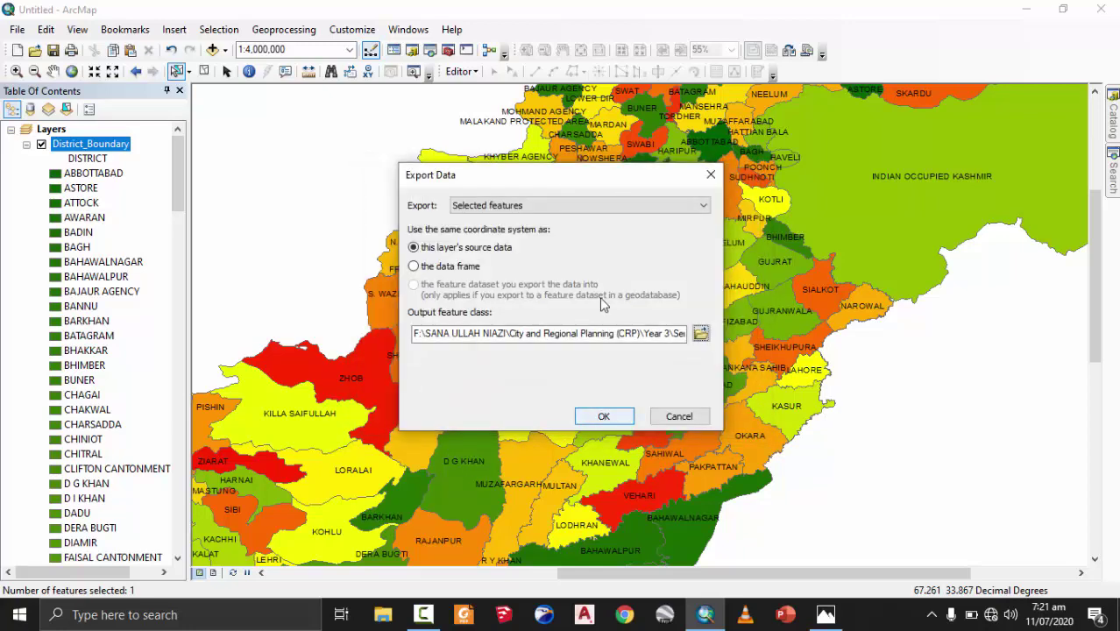
Export only the selected features and add the exported Mianwali data to the map as a layer.
click(455, 208)
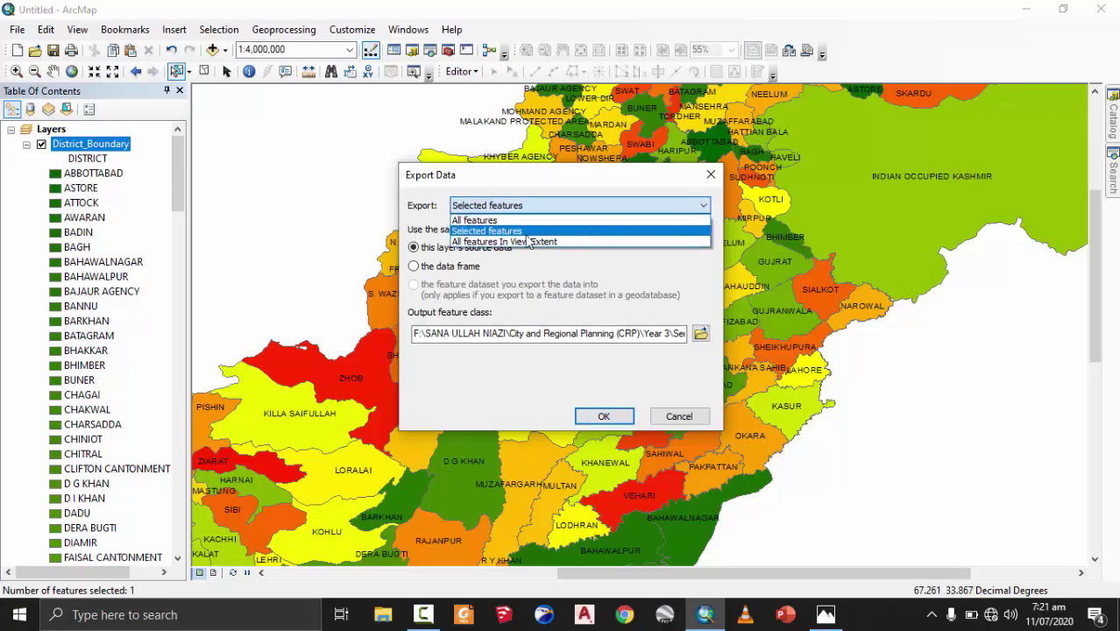
click(500, 232)
drag(538, 175, 942, 199)
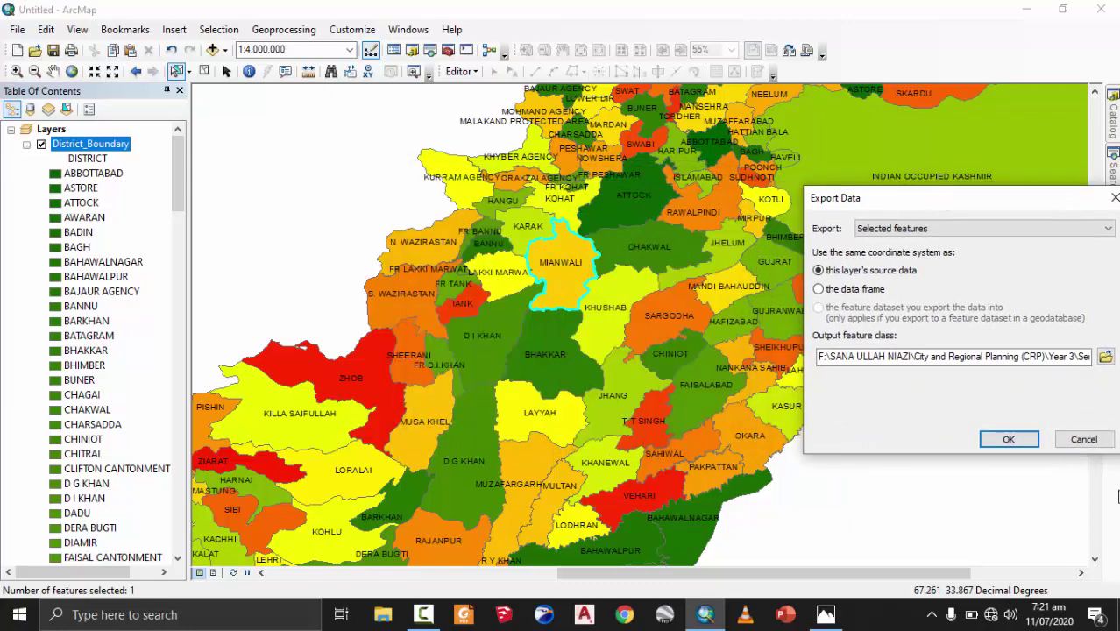
click(1008, 439)
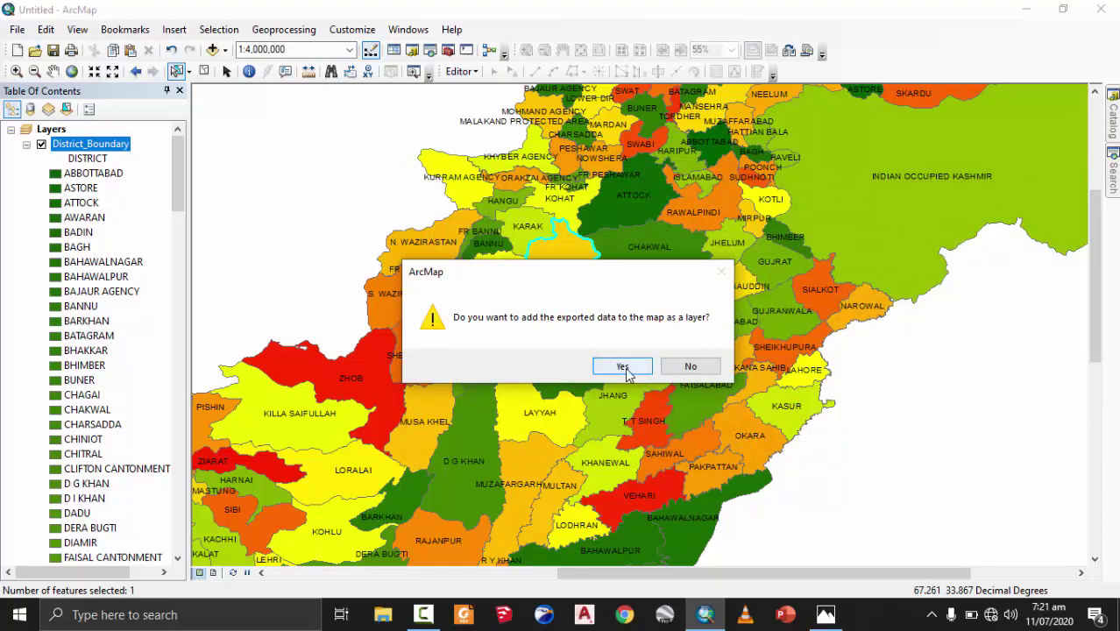
click(622, 367)
Hide District_Boundary and view the Mianwali layer's attribute table with its single record.
click(41, 174)
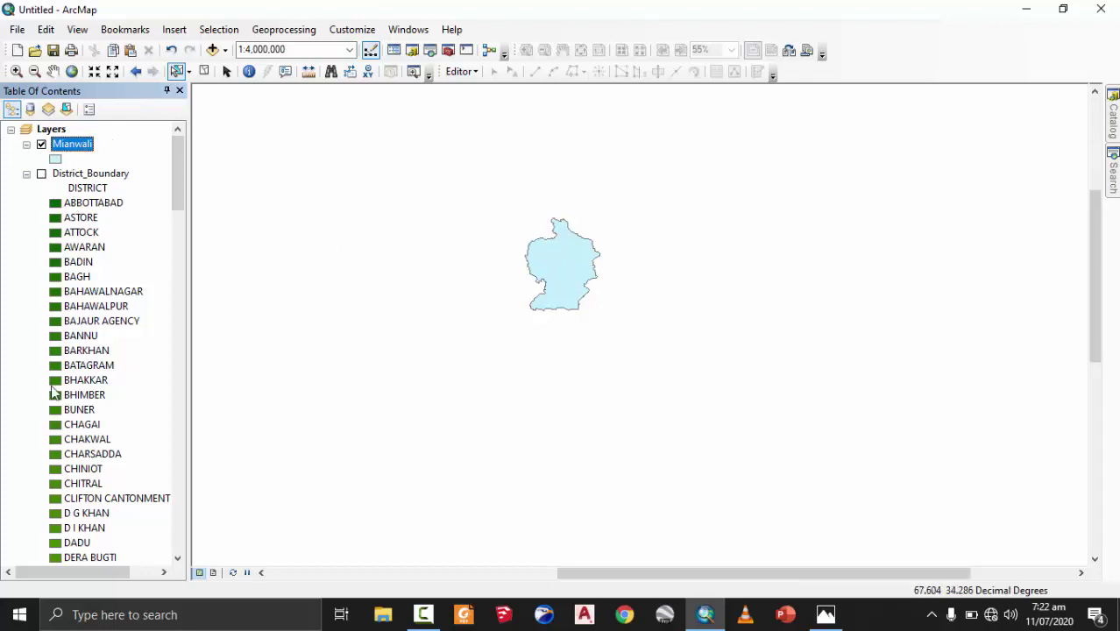
right_click(76, 145)
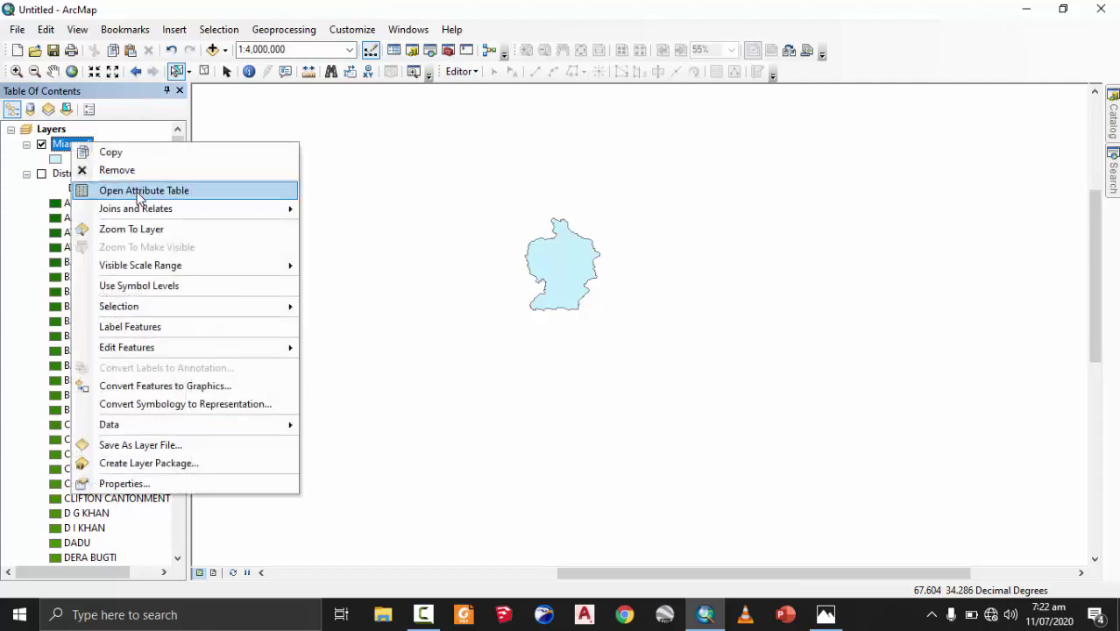
click(142, 189)
drag(94, 531, 320, 550)
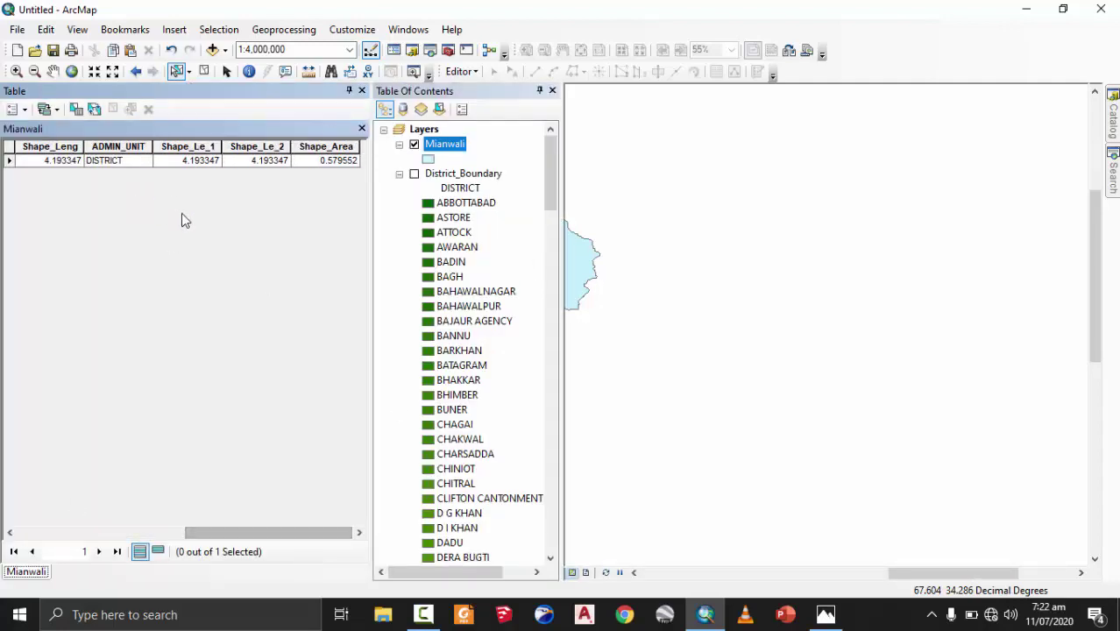
Close the Mianwali attribute table and bring up the Mianwali layer's context menu again.
click(362, 91)
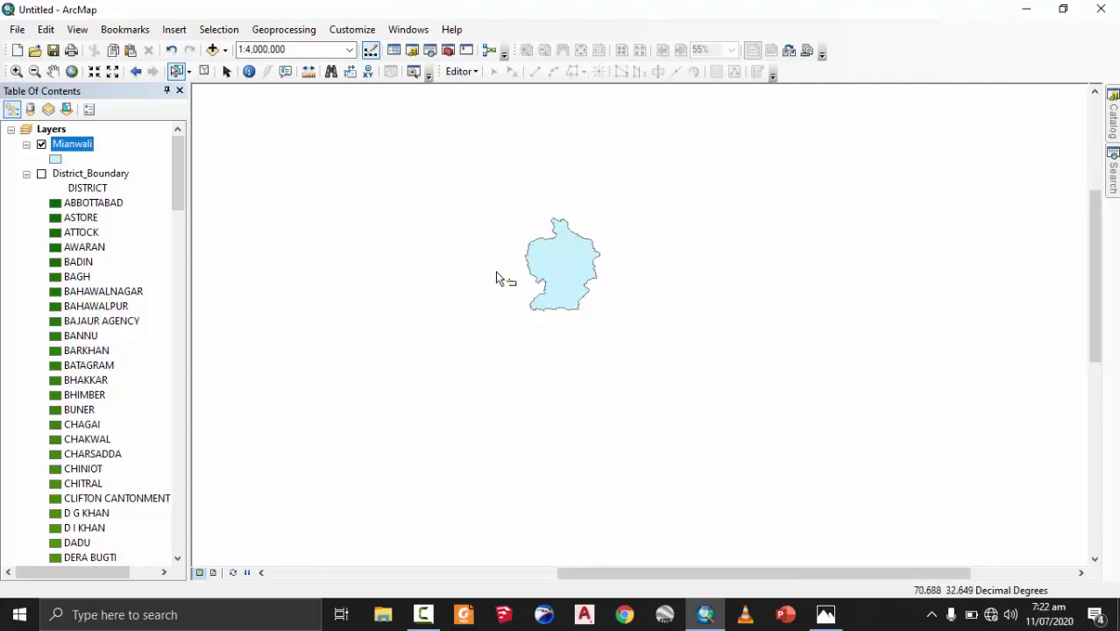
click(72, 174)
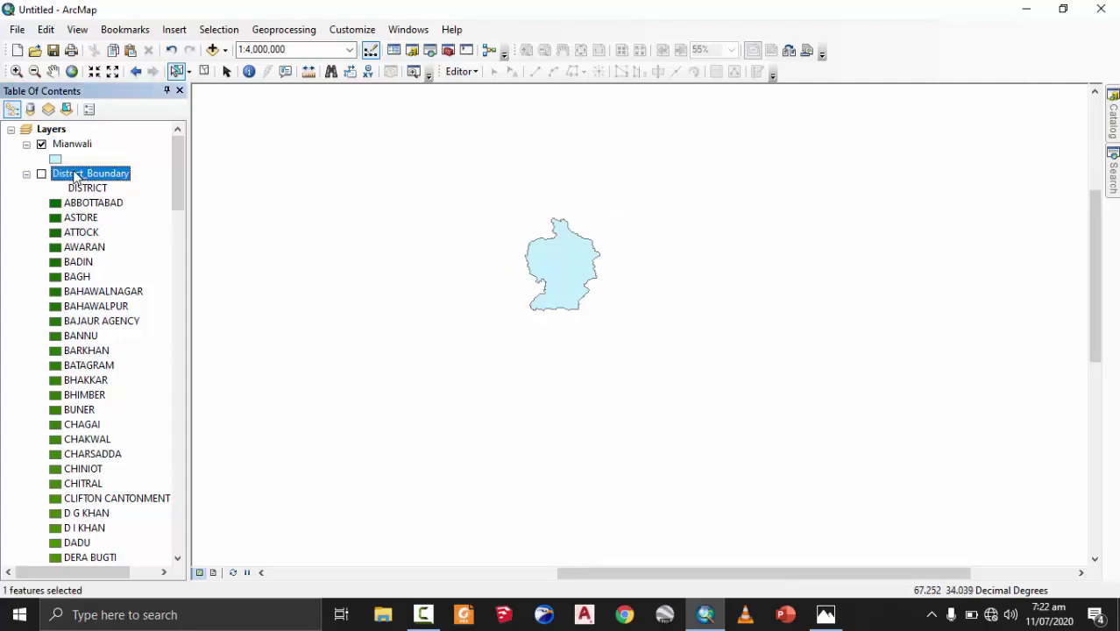
click(72, 144)
right_click(75, 146)
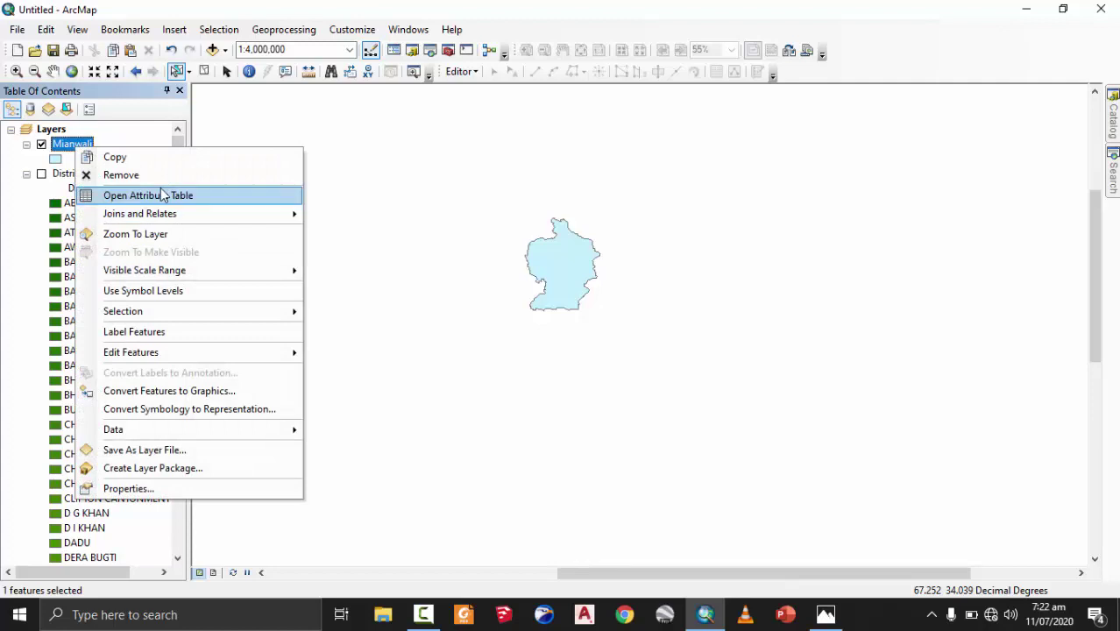